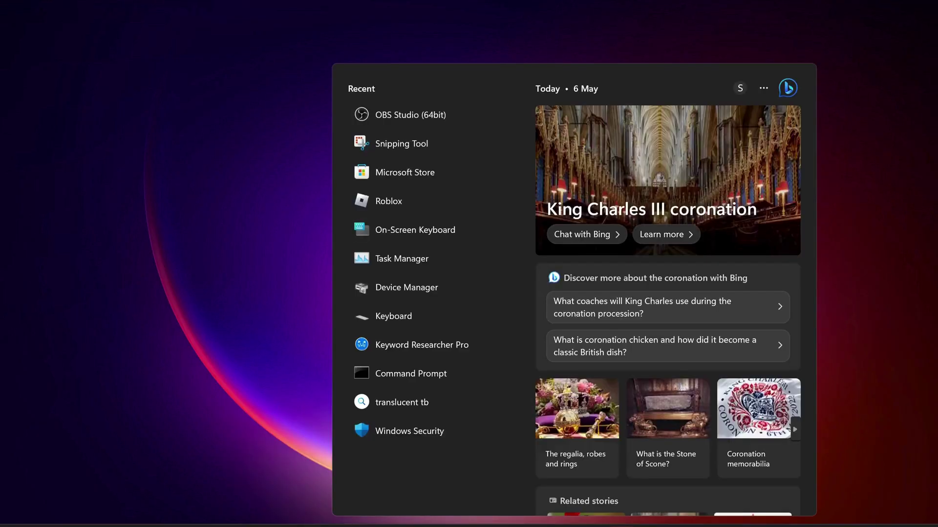
- Search for cmd and launch Command Prompt as administrator
type("cmd")
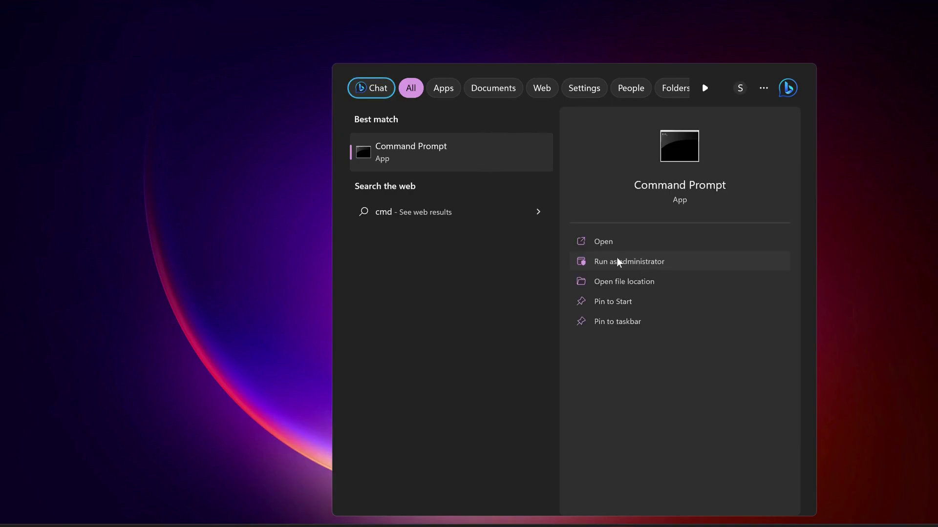
left_click(629, 264)
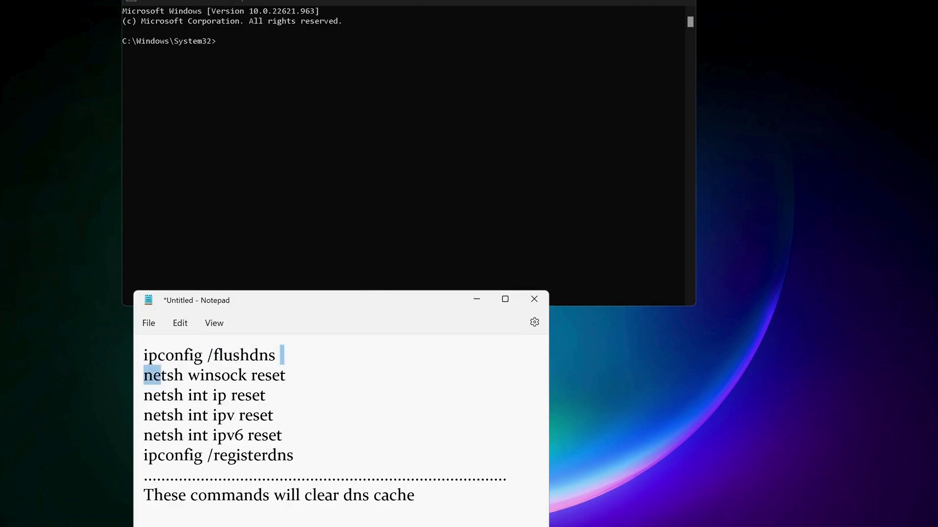
- Run ipconfig /flushdns and netsh winsock reset in the elevated Command Prompt
left_click_drag(280, 355, 143, 357)
key("super+c")
left_click(291, 120)
right_click(291, 119)
key("Return")
left_click_drag(293, 375, 143, 375)
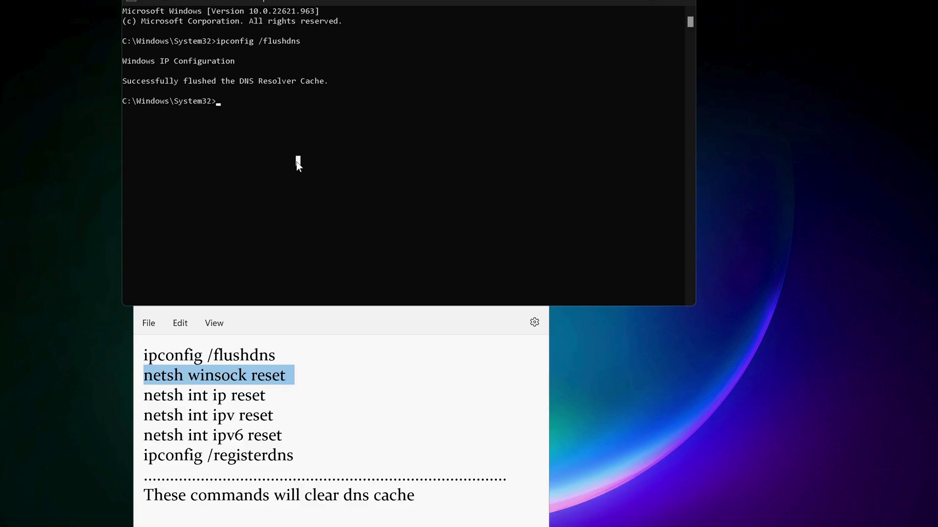
right_click(297, 162)
key("Return")
- Run netsh int ip reset, the ipv reset and ipconfig /registerdns from the Notepad list
left_click_drag(270, 395, 143, 395)
left_click(325, 203)
right_click(325, 203)
key("Return")
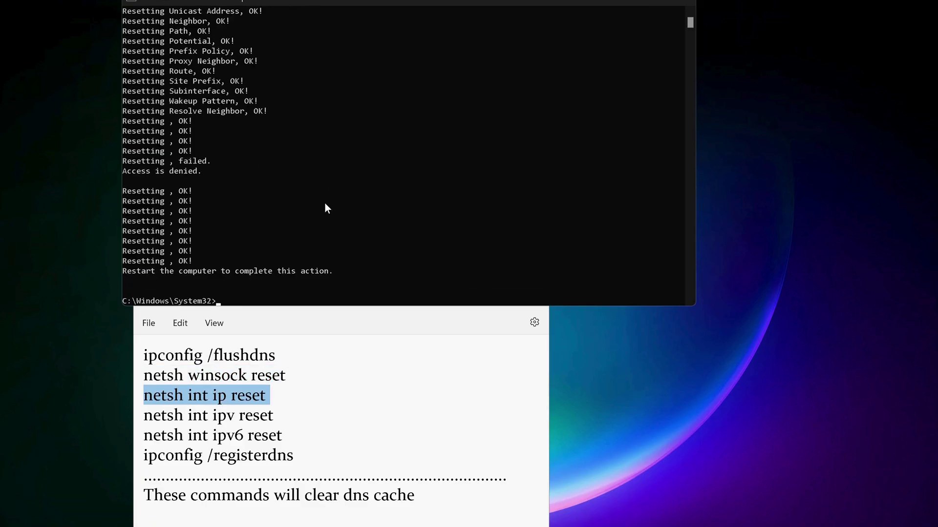
left_click_drag(277, 415, 143, 415)
right_click(294, 241)
key("Return")
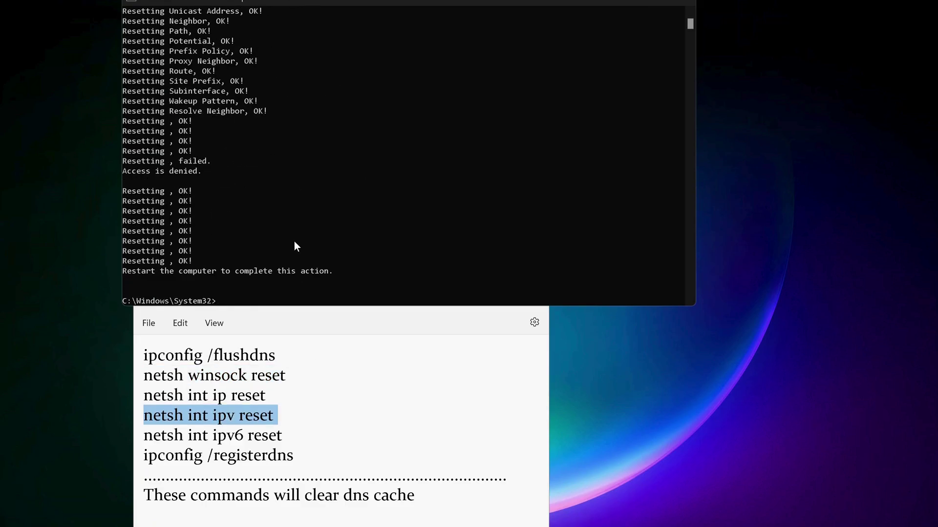
key("Up")
key("Up")
key("Up")
key("Up")
key("BackSpace")
key("BackSpace")
key("BackSpace")
key("BackSpace")
key("BackSpace")
key("BackSpace")
key("BackSpace")
key("BackSpace")
key("BackSpace")
key("BackSpace")
key("BackSpace")
key("BackSpace")
key("BackSpace")
key("BackSpace")
key("BackSpace")
key("BackSpace")
key("BackSpace")
key("BackSpace")
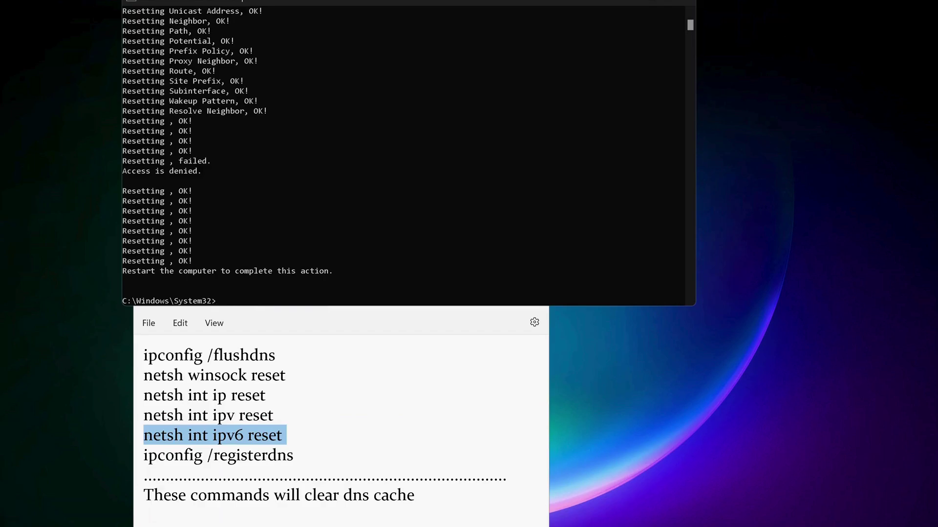
triple_click(236, 460)
left_click(355, 260)
right_click(355, 259)
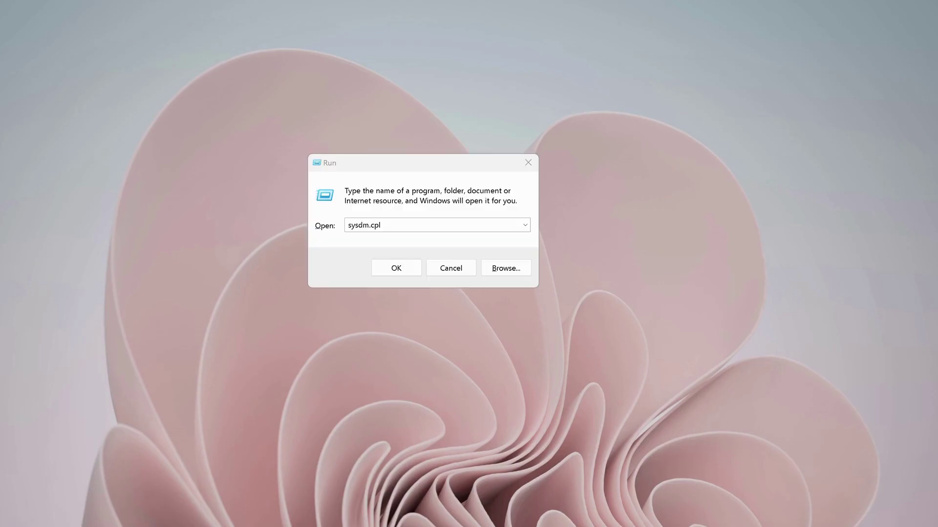
- Through sysdm.cpl, keep Complete memory dump in Start-up and Recovery and save the settings
left_click(403, 269)
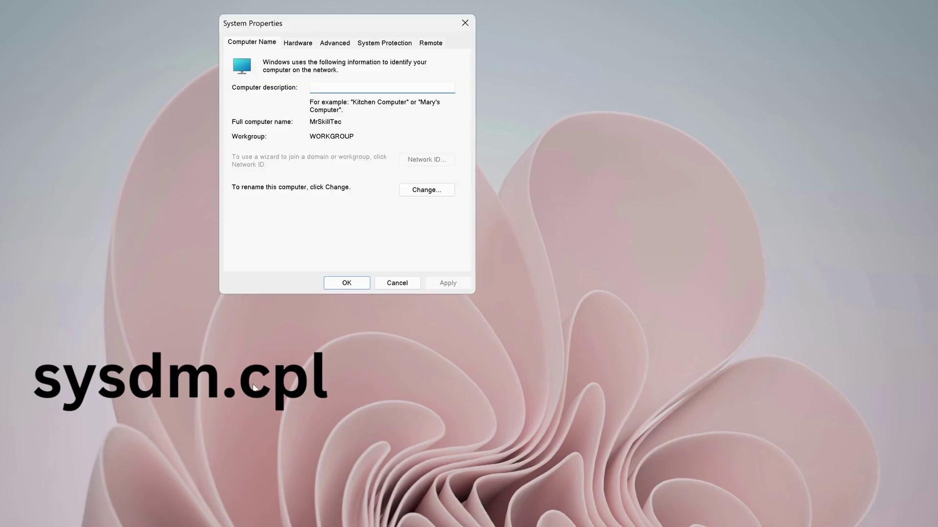
left_click(341, 44)
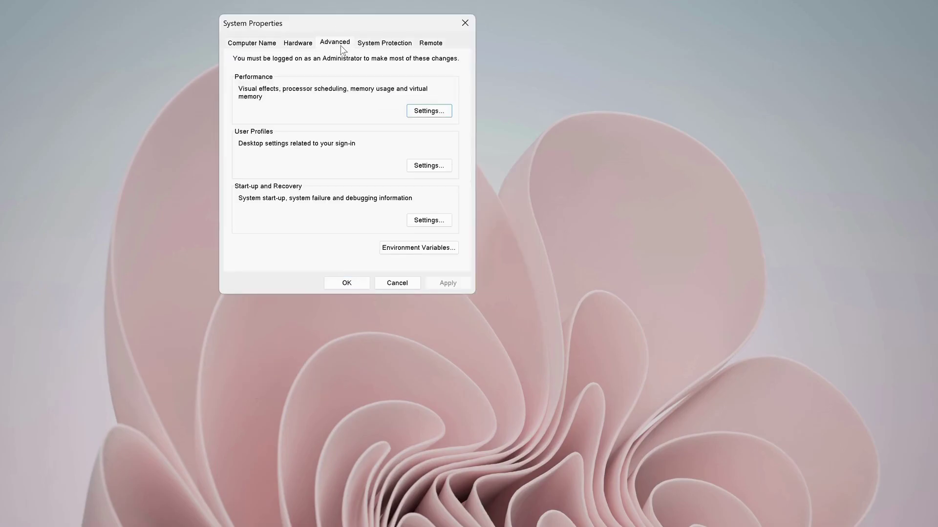
left_click(426, 220)
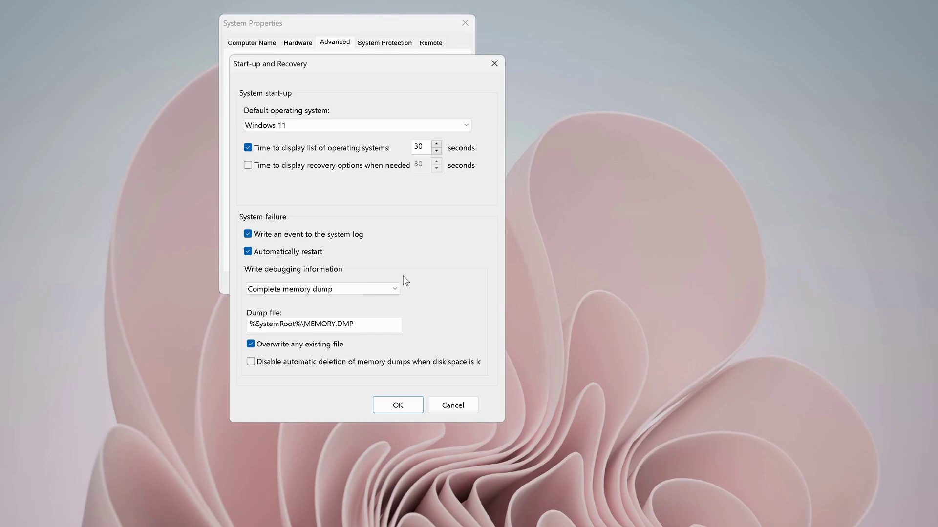
left_click(379, 291)
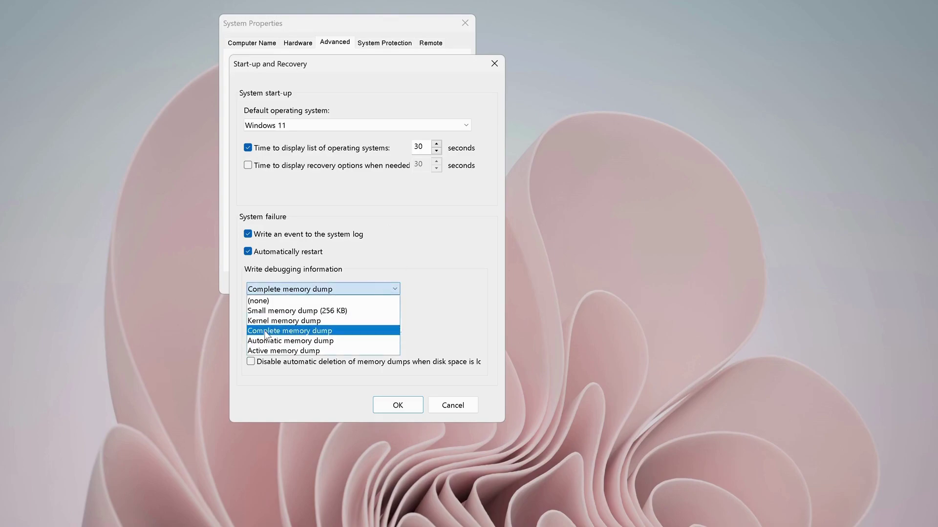
left_click(328, 333)
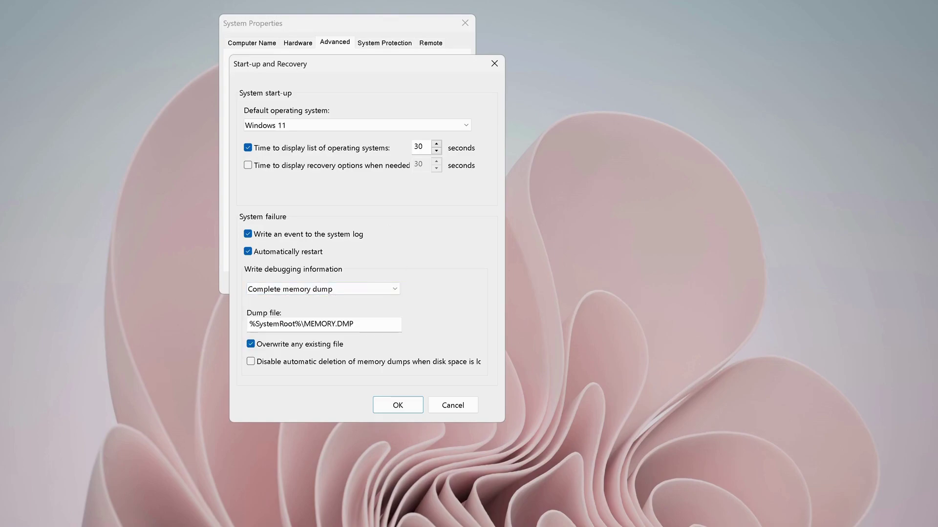
left_click(398, 405)
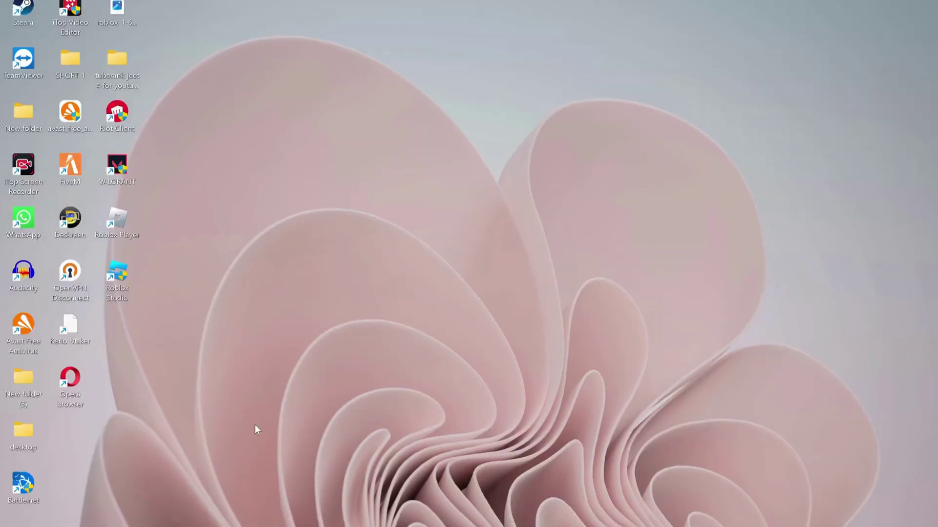
- Give the Roblox Player shortcut Windows 8 compatibility mode and run-as-administrator, then apply
left_click(121, 228)
right_click(122, 227)
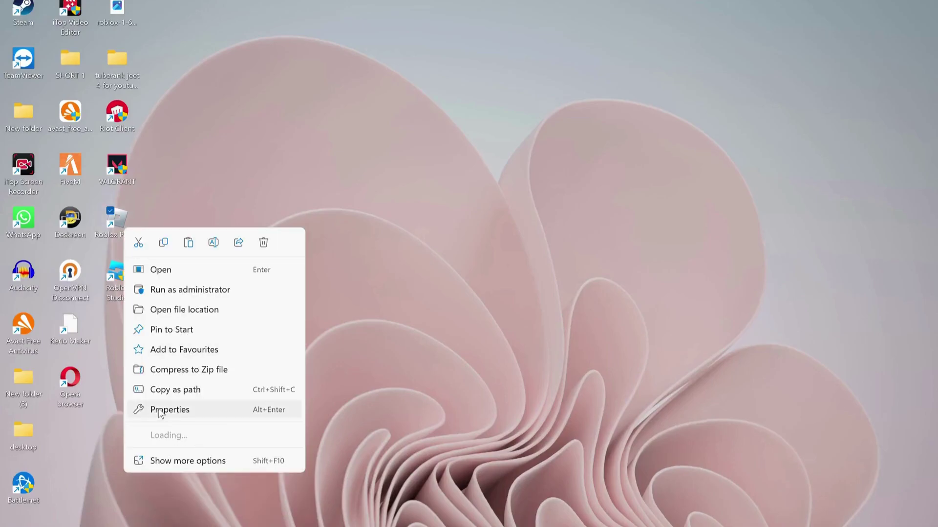
left_click(162, 413)
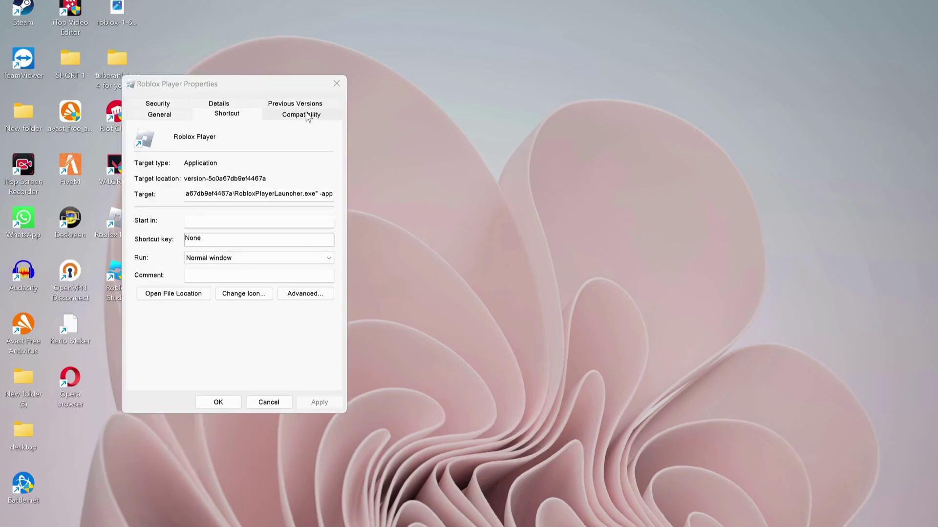
left_click(298, 118)
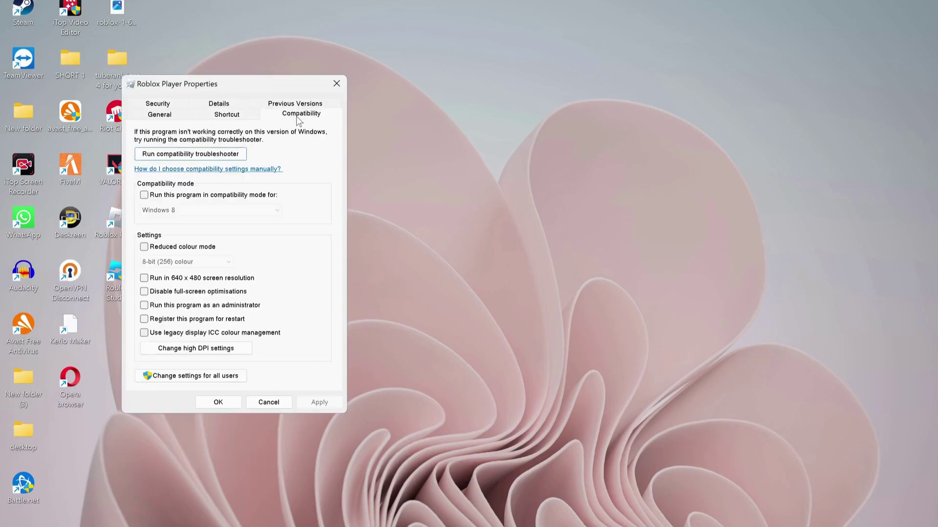
left_click(144, 195)
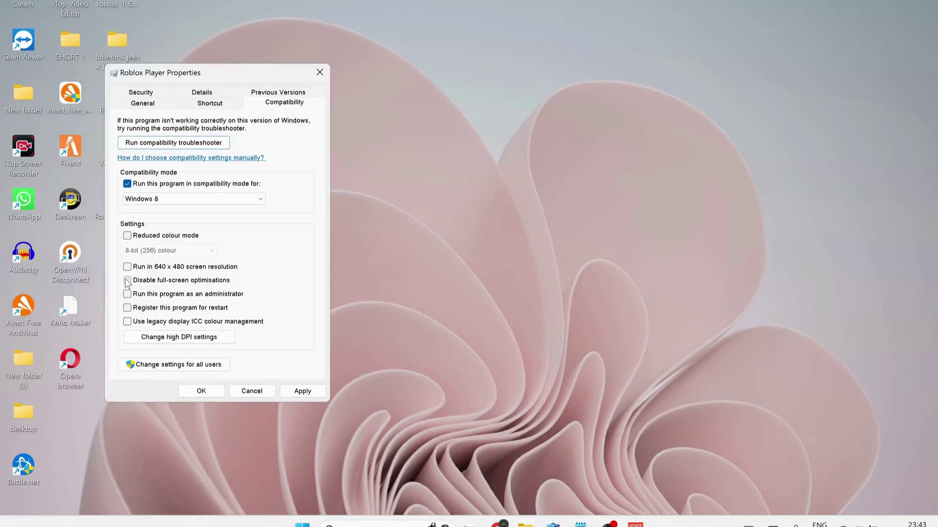
left_click(127, 295)
left_click(297, 391)
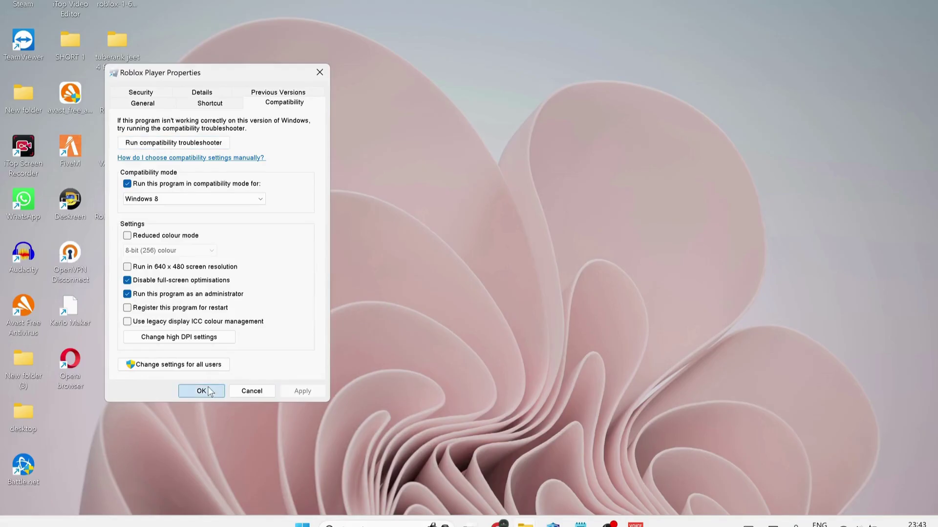
left_click(208, 389)
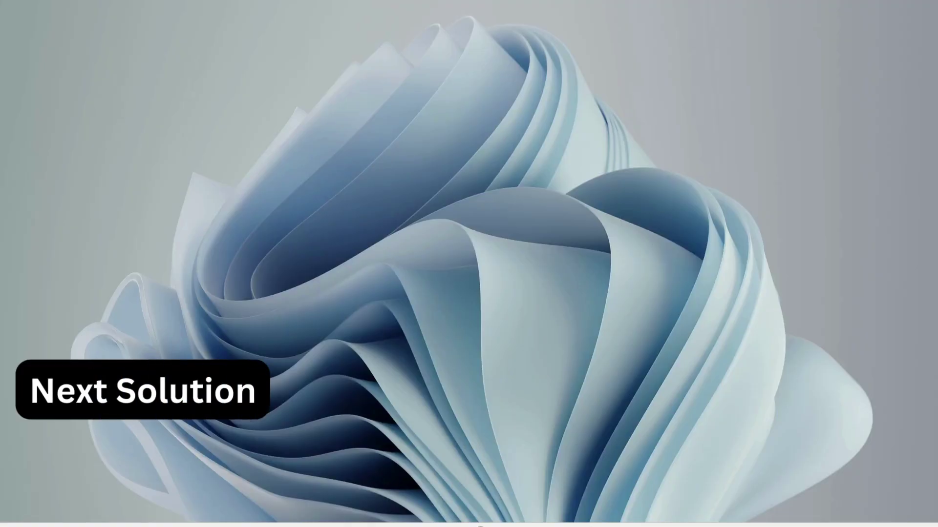
- Delete the Roblox folder inside %localappdata%\Temp
key("super")
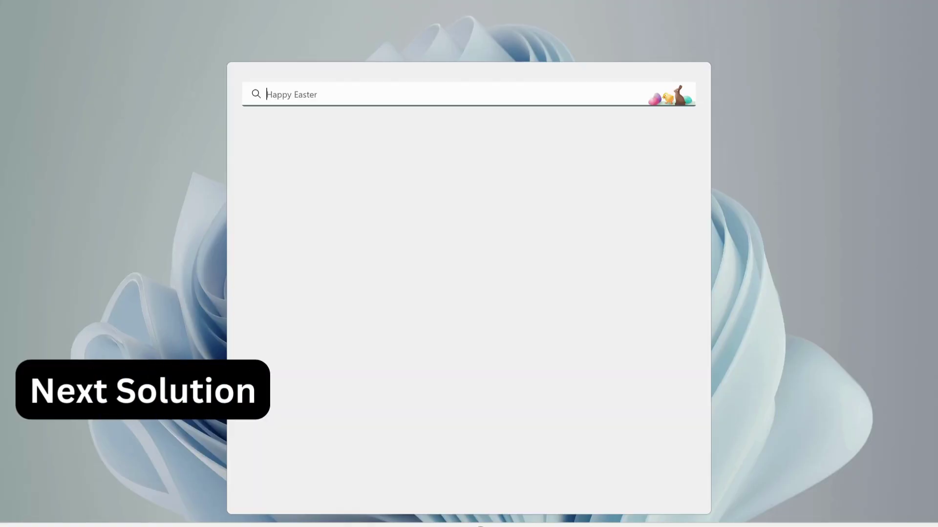
type("%localappdata%")
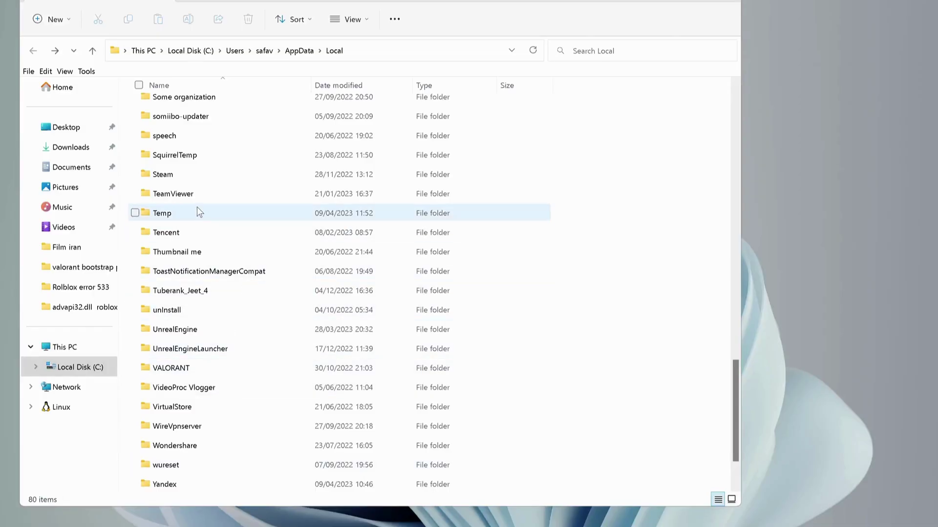
double_click(197, 208)
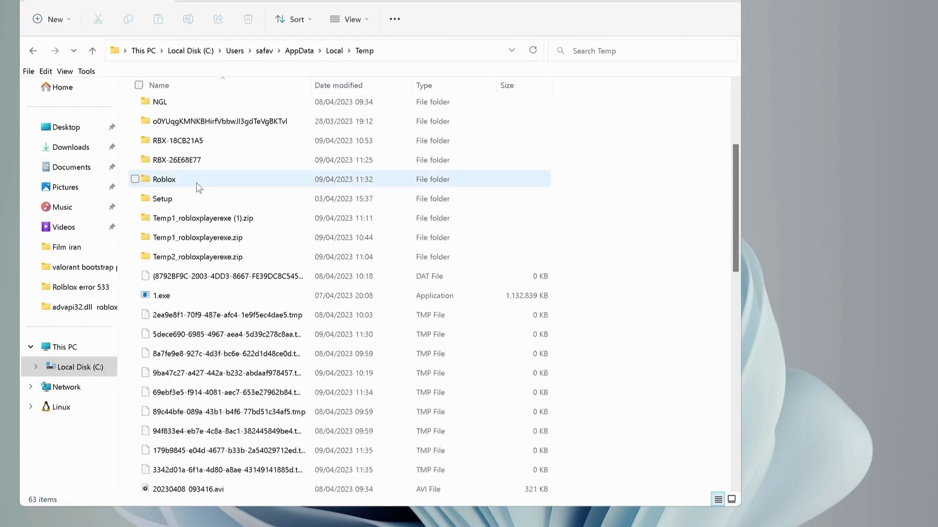
left_click(236, 180)
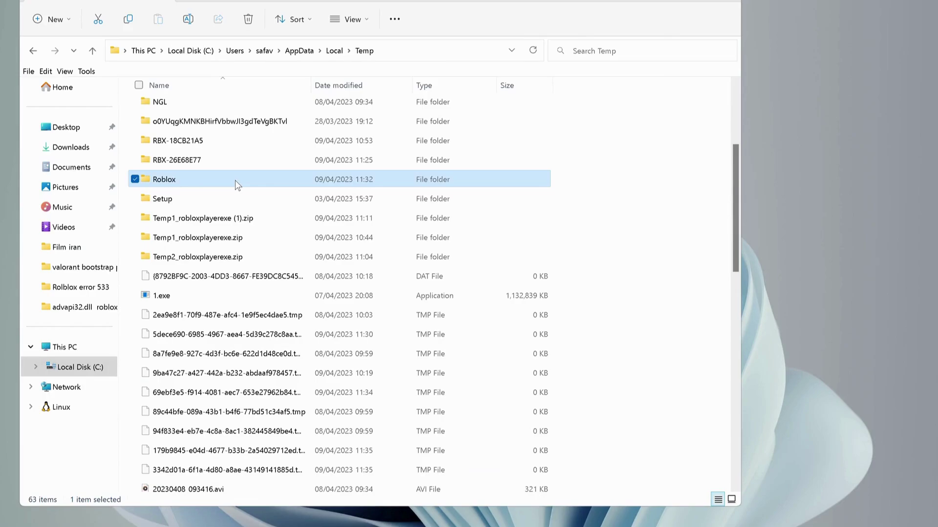
left_click(248, 19)
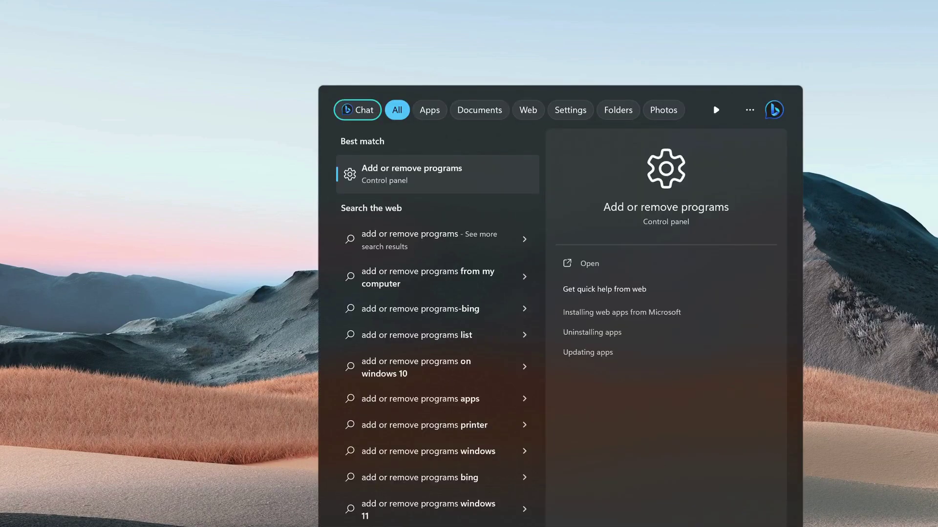
- Uninstall Roblox Player from the Installed apps list in Settings
left_click(431, 186)
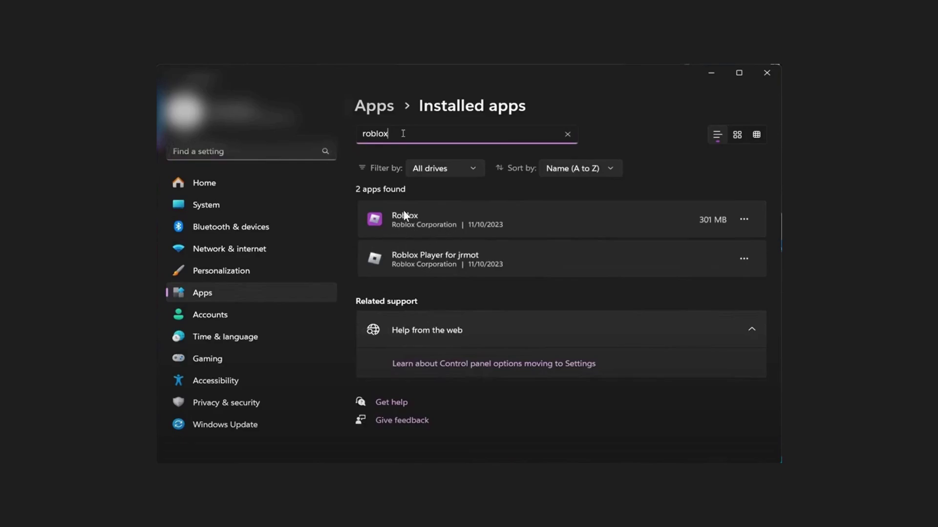
left_click(744, 259)
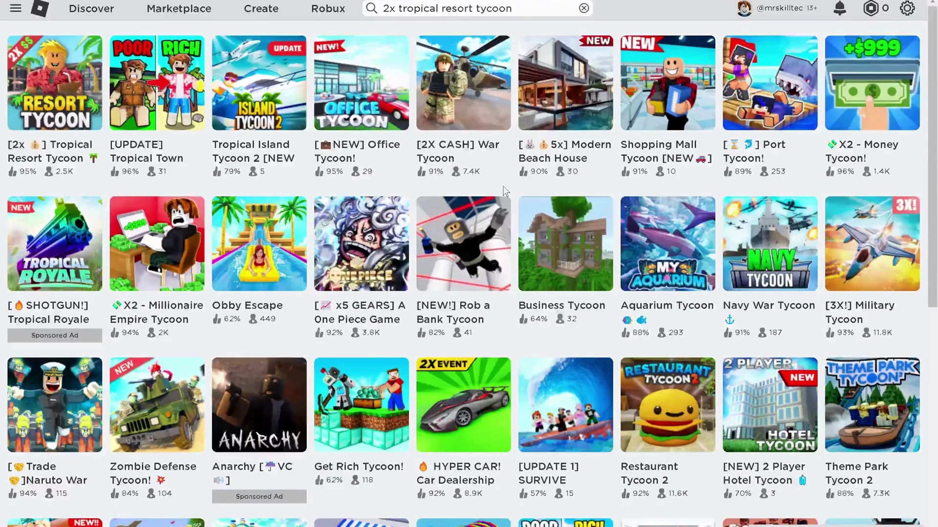
- Download the Roblox installer from the [2X CASH] War Tycoon page and run it
left_click(458, 116)
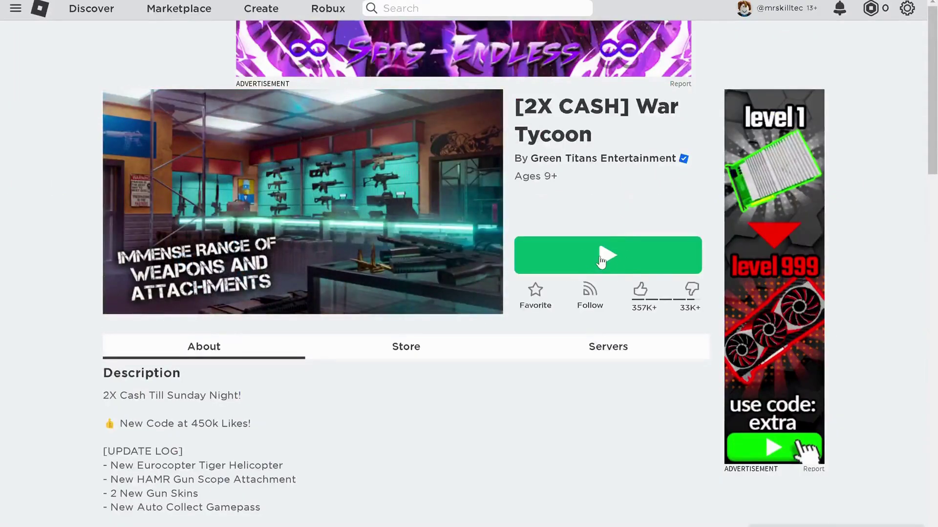
left_click(629, 264)
left_click(596, 91)
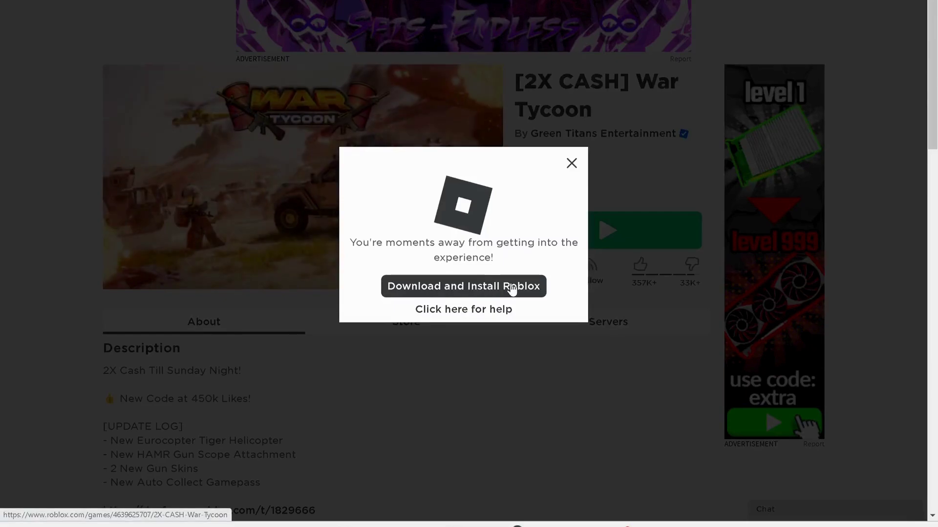
left_click(495, 290)
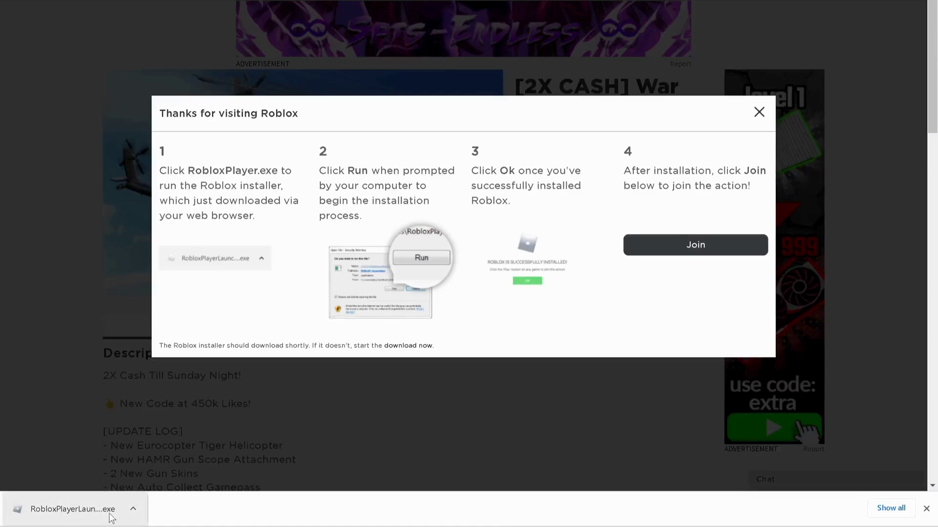
left_click(66, 510)
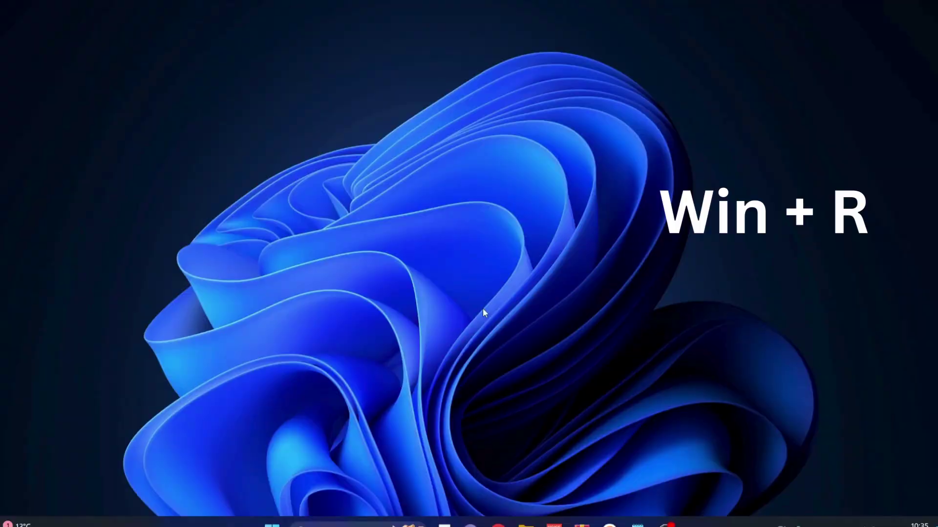
- Launch RobloxPlayerLauncher from %localappdata%\Roblox\Versions\version-9fd31cae223e4d53
key("super+r")
type("%localappdata%")
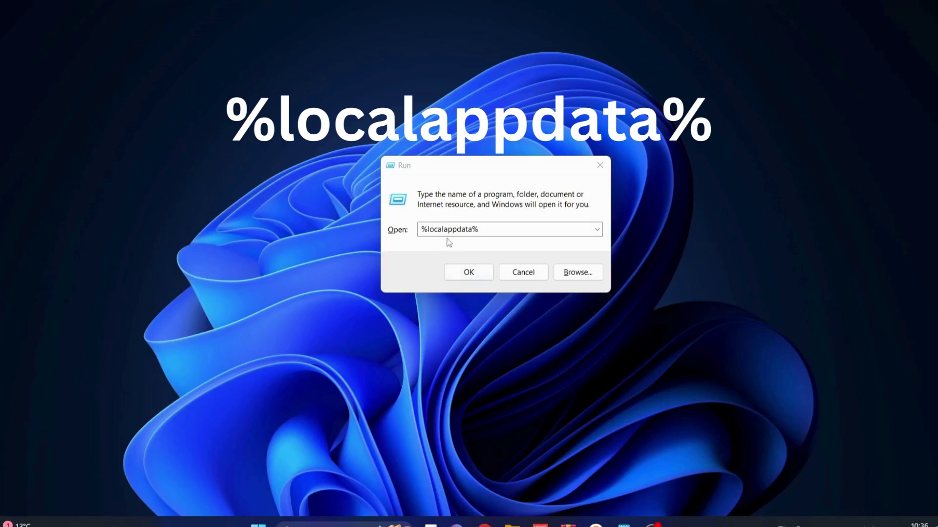
left_click(479, 276)
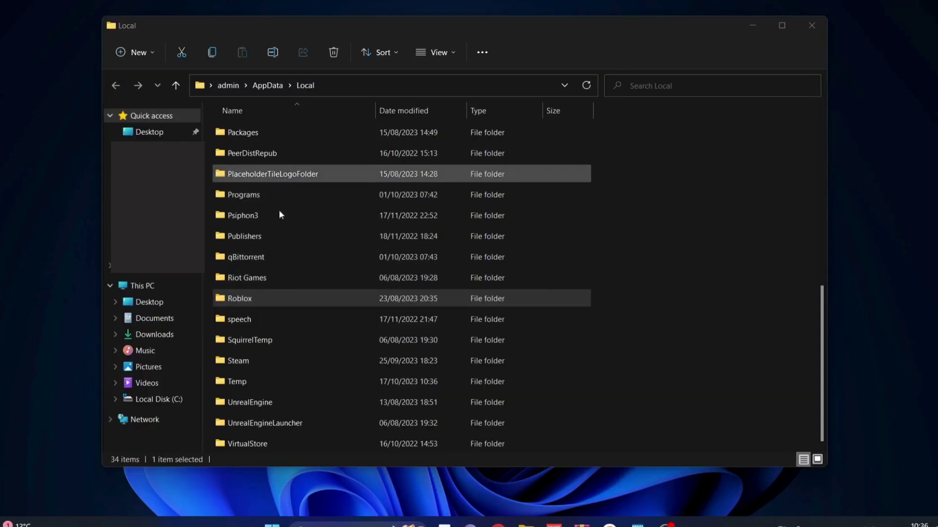
double_click(254, 295)
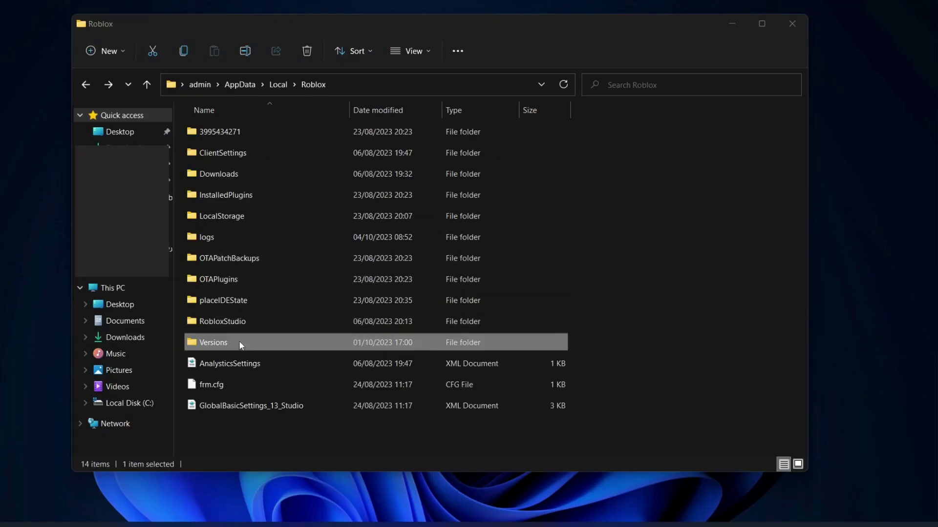
double_click(239, 341)
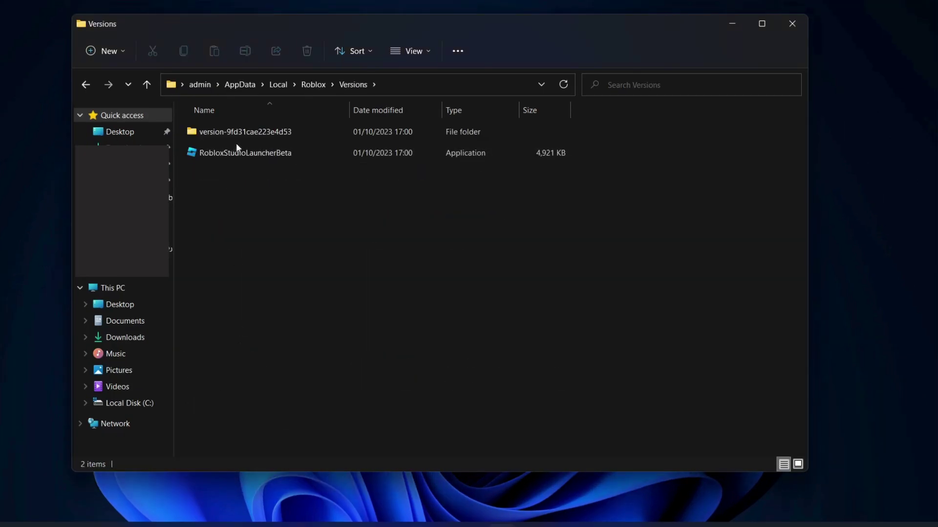
double_click(250, 133)
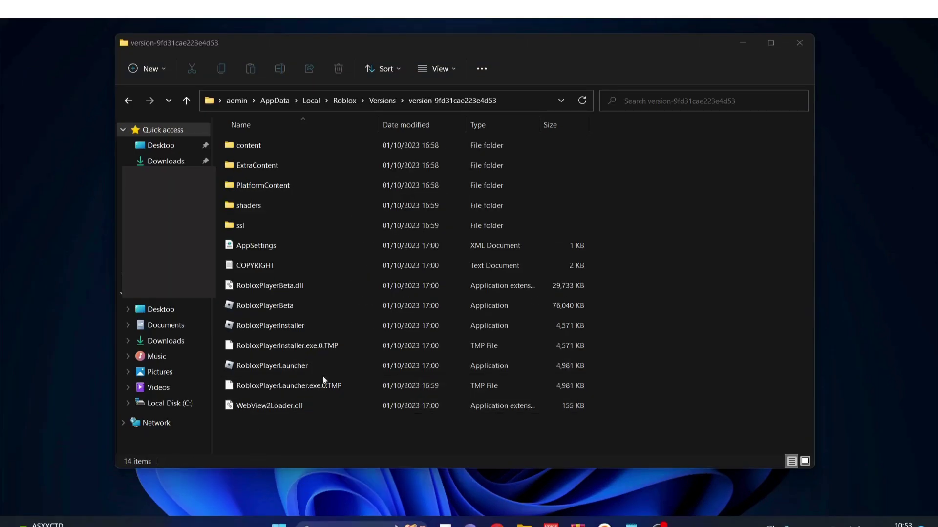
left_click(269, 365)
double_click(270, 366)
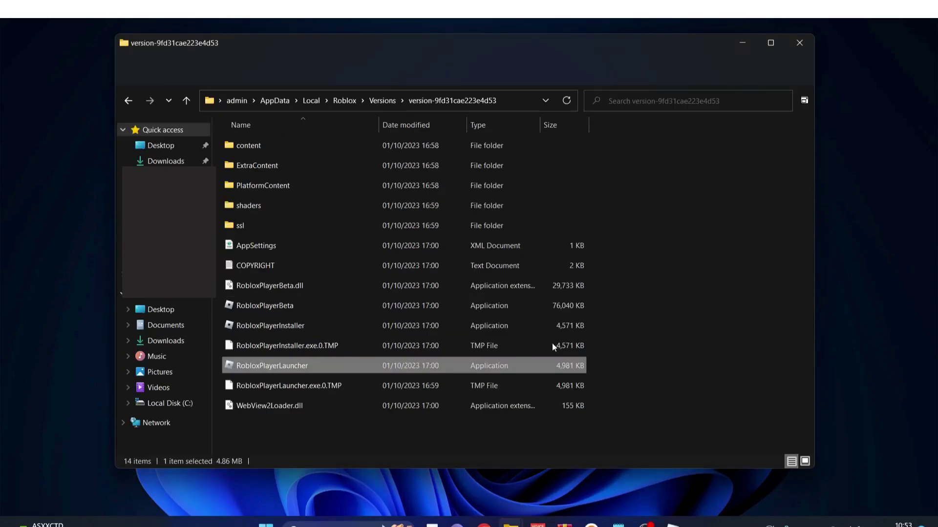